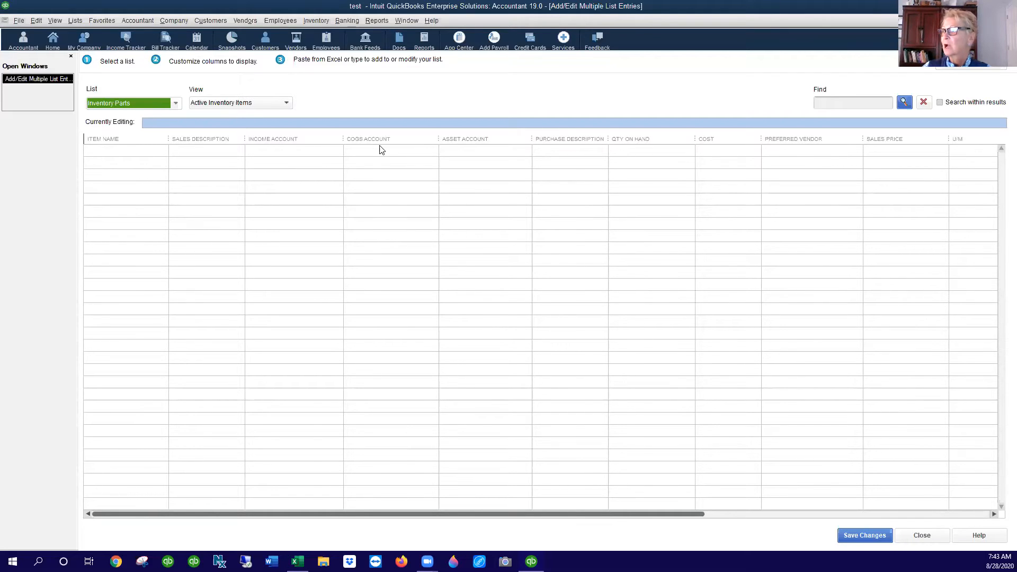
Review the chosen columns and their order for the Inventory Parts list and accept them.
click(964, 68)
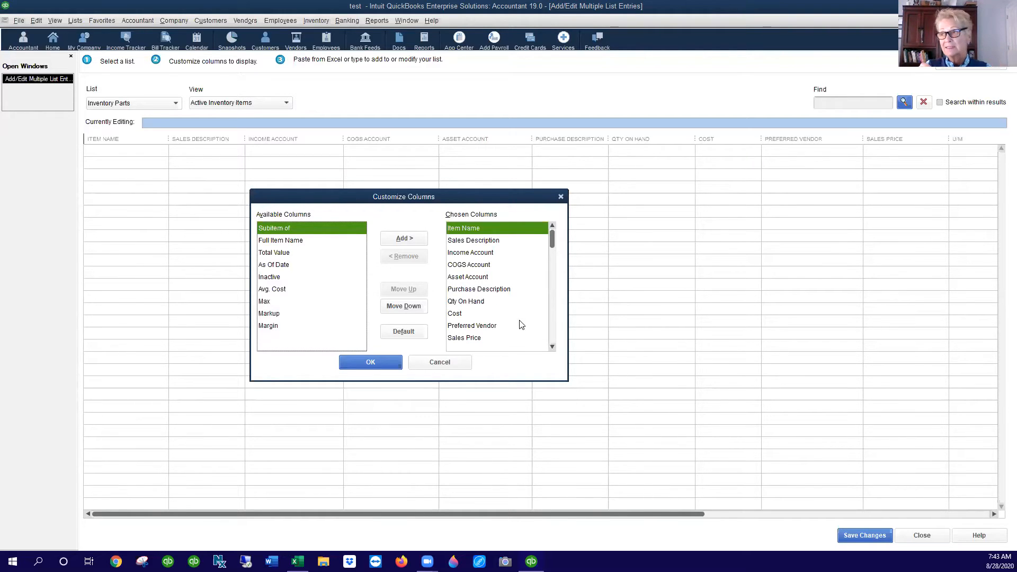
click(364, 362)
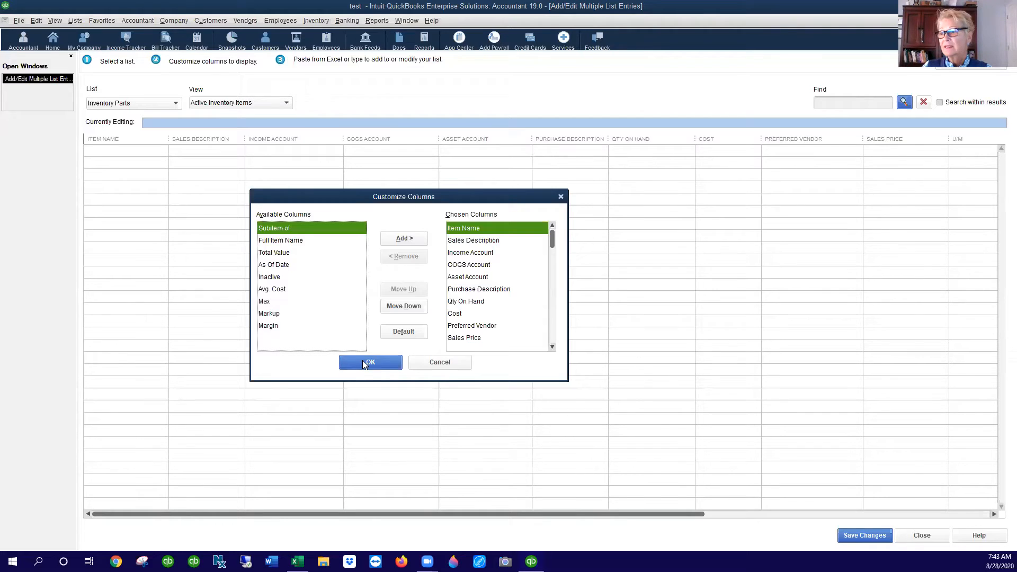
Switch to the Excel workbook Book2 and copy the item rows B2 to O11 on Sheet1, leaving out the header row.
click(297, 561)
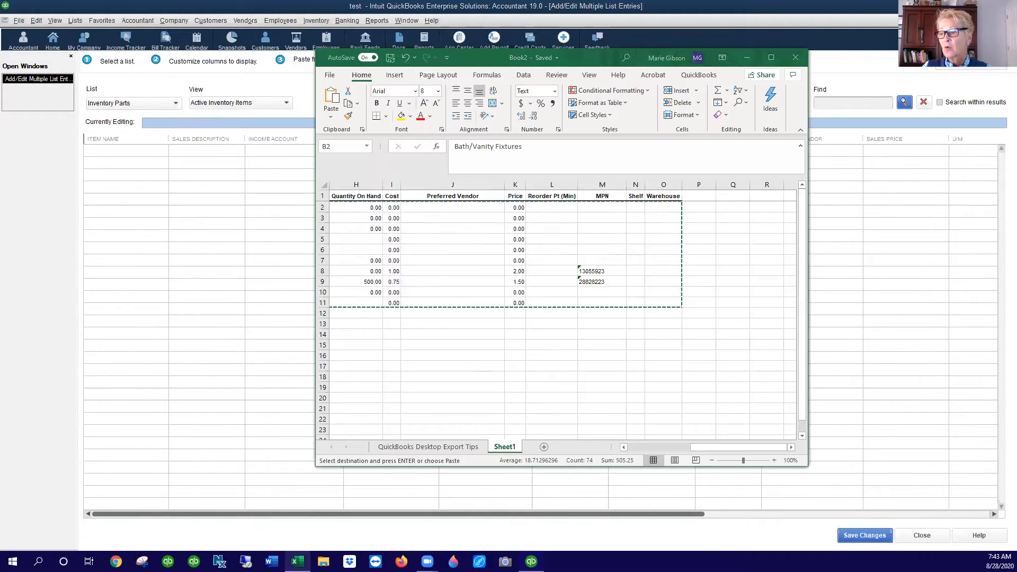
click(771, 57)
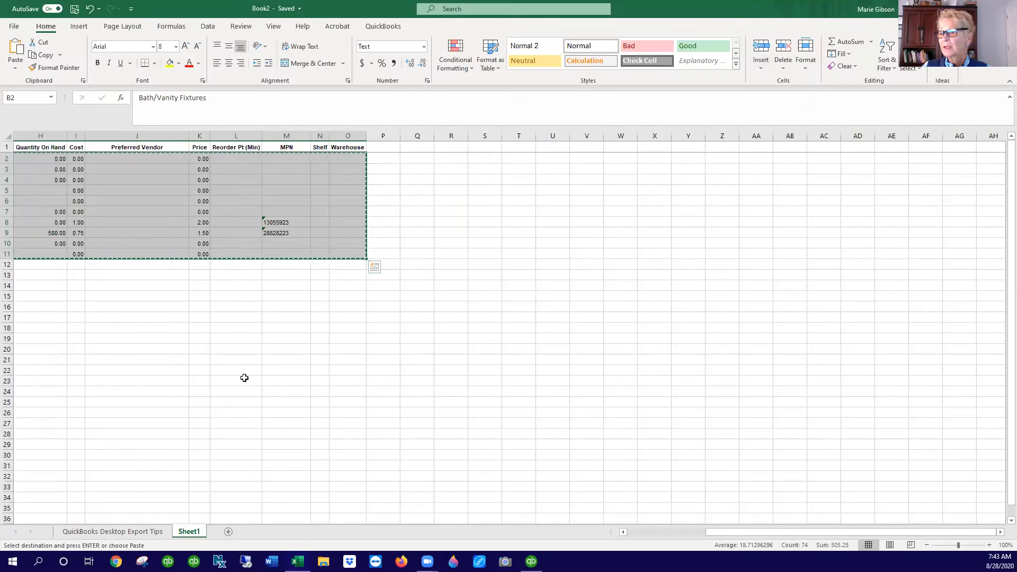
drag(721, 532, 630, 532)
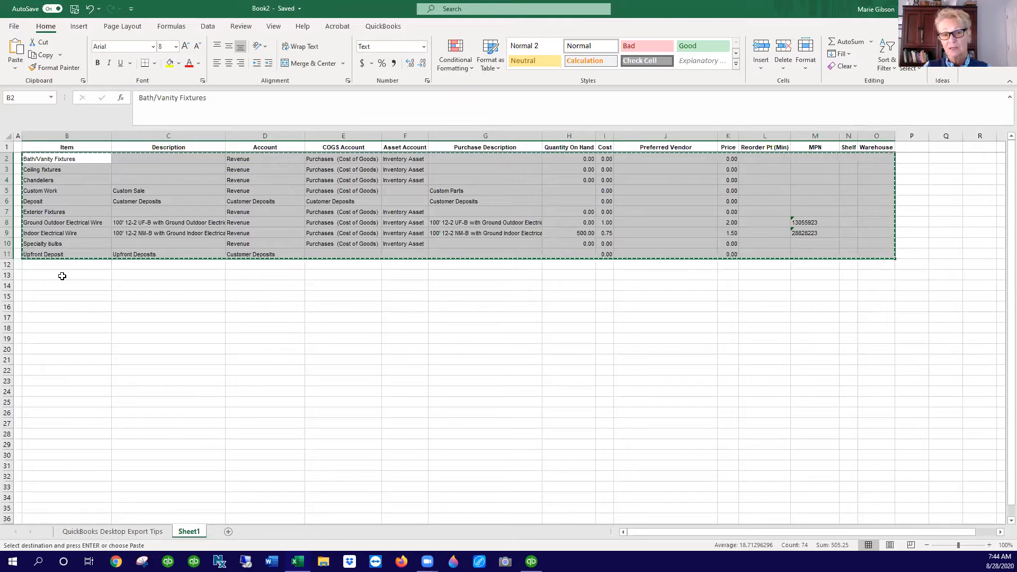
right_click(145, 171)
click(177, 190)
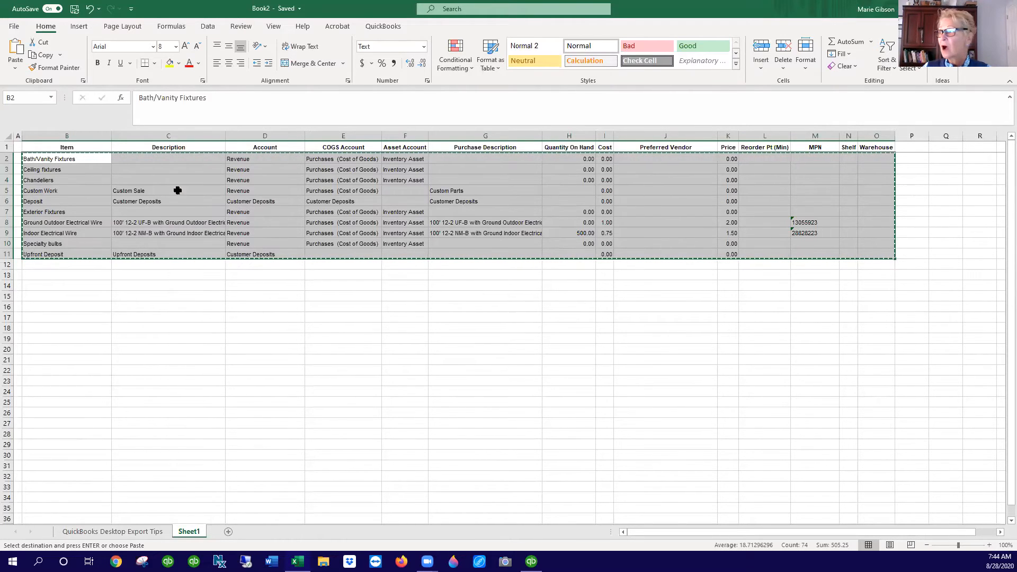
Return to QuickBooks and paste the copied rows into the Inventory Parts grid, starting at the first Item Name cell.
key(alt+Tab)
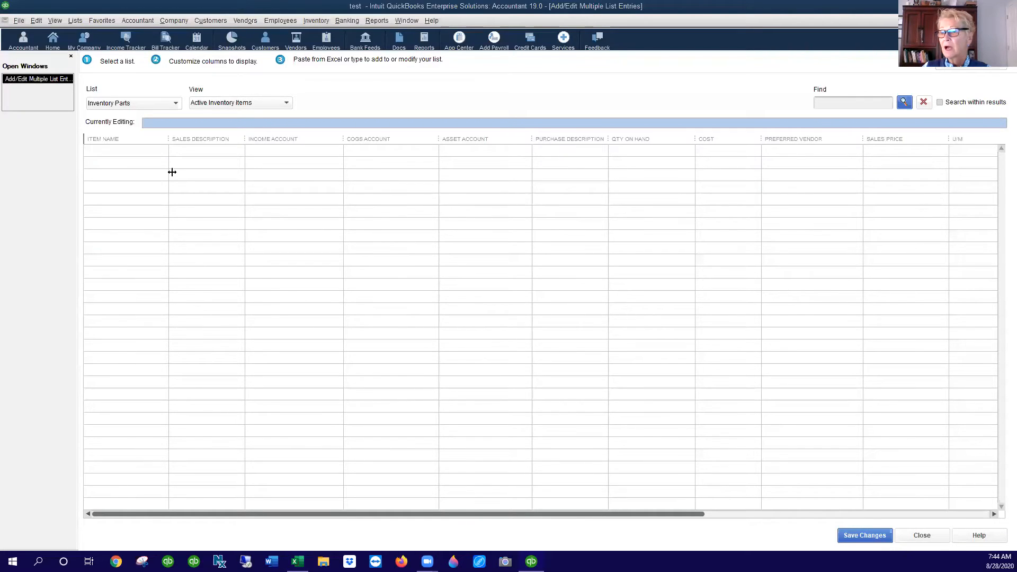
click(159, 150)
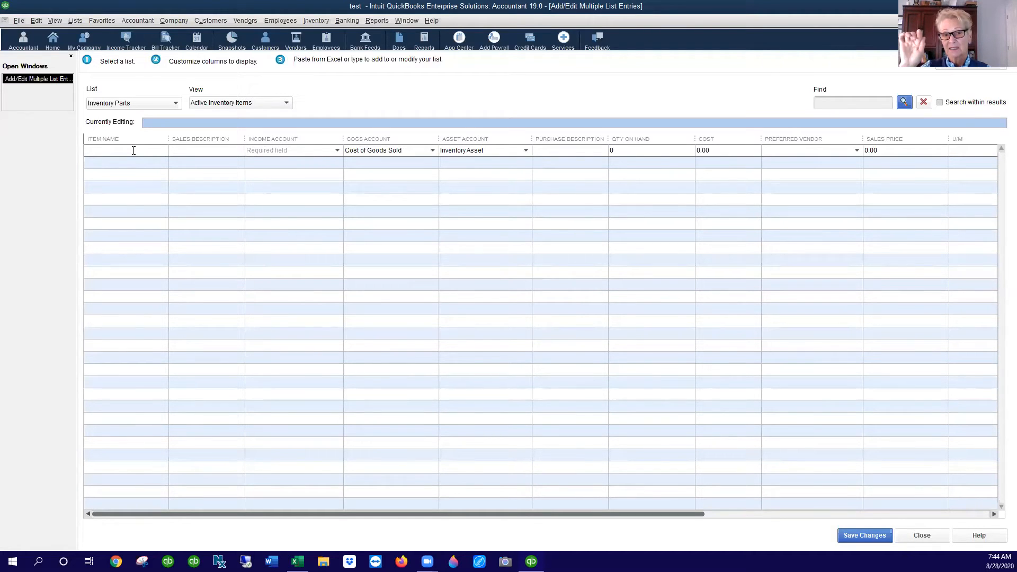
right_click(134, 150)
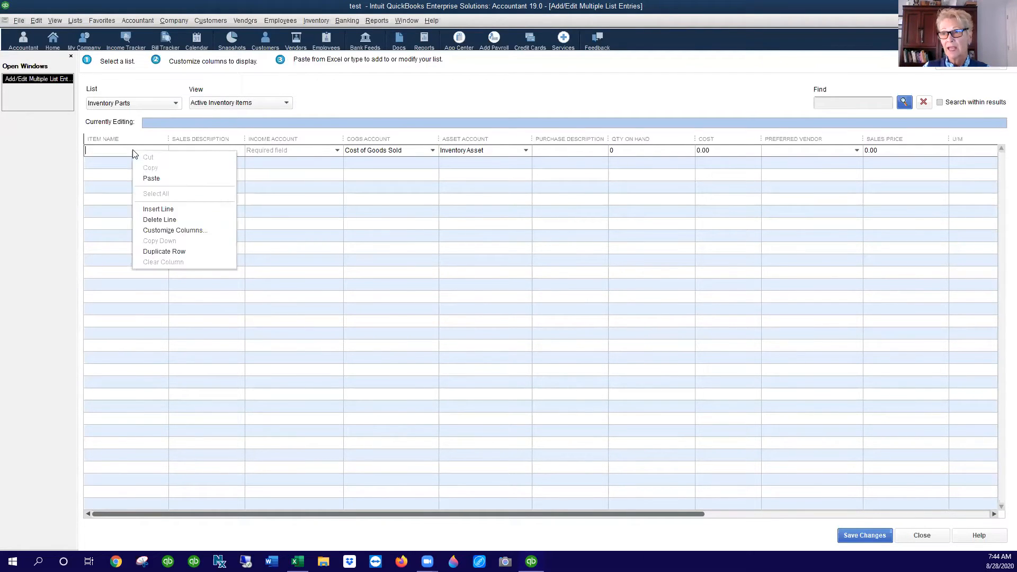
click(153, 176)
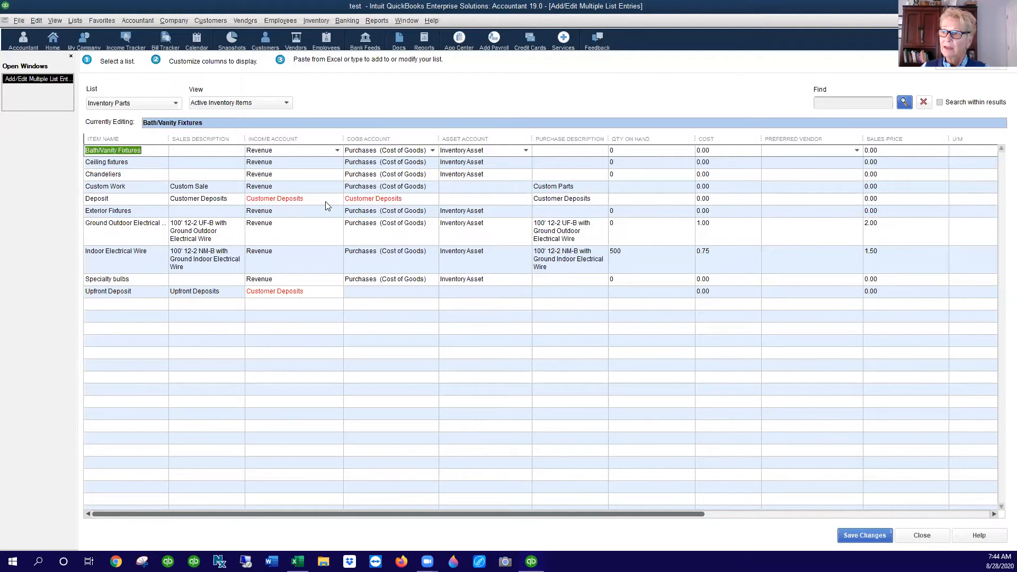
Set up the missing Customer Deposits account from the Deposit item's income account, with the account type Other Current Liability.
mouse_move(329, 200)
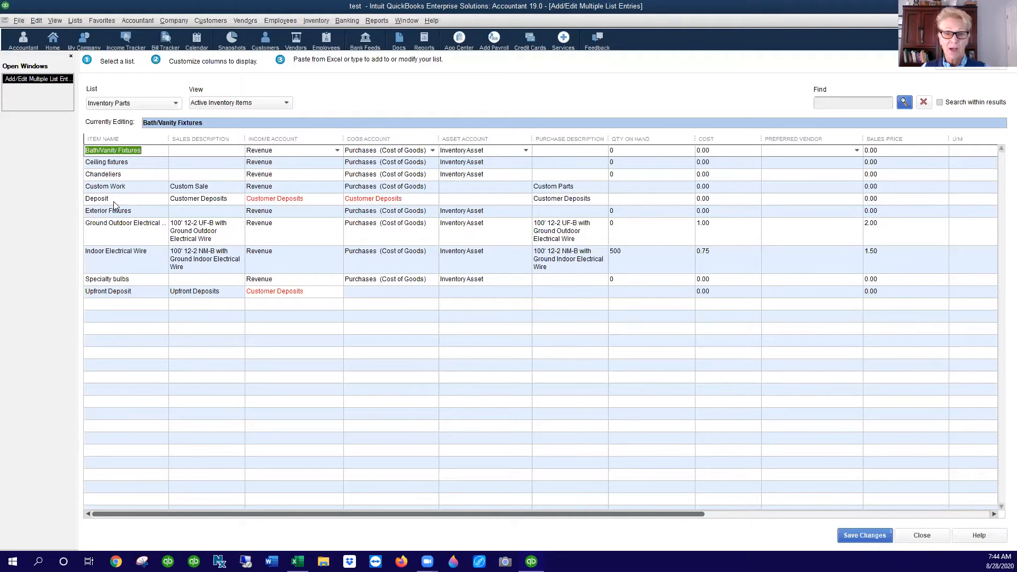
click(337, 203)
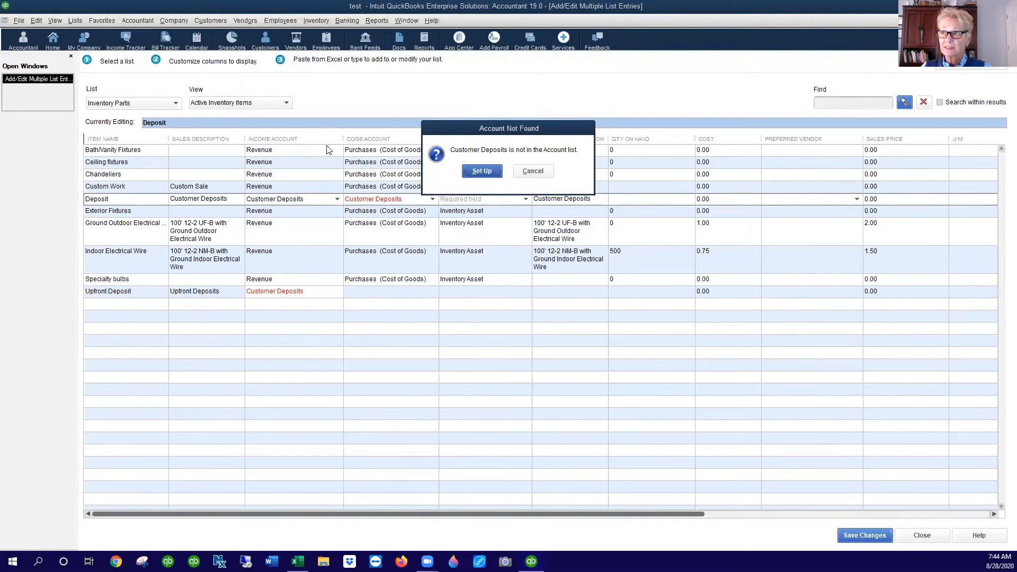
click(481, 171)
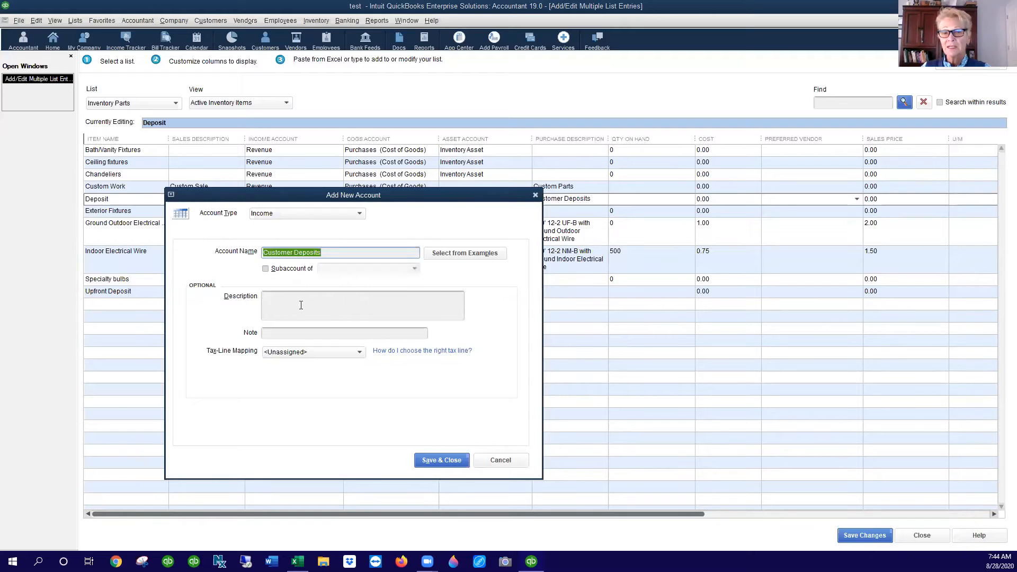
click(359, 213)
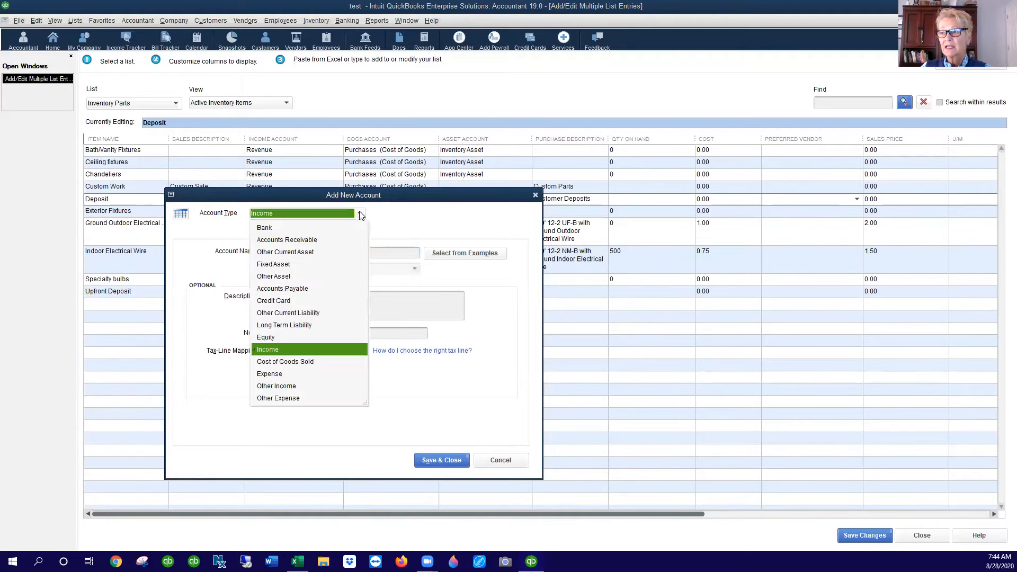
click(300, 313)
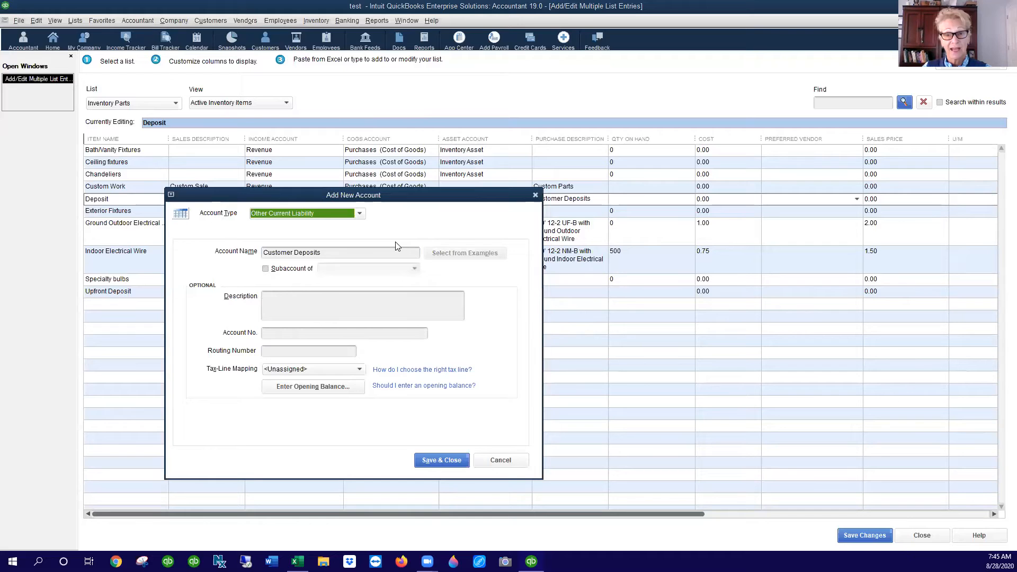
click(446, 459)
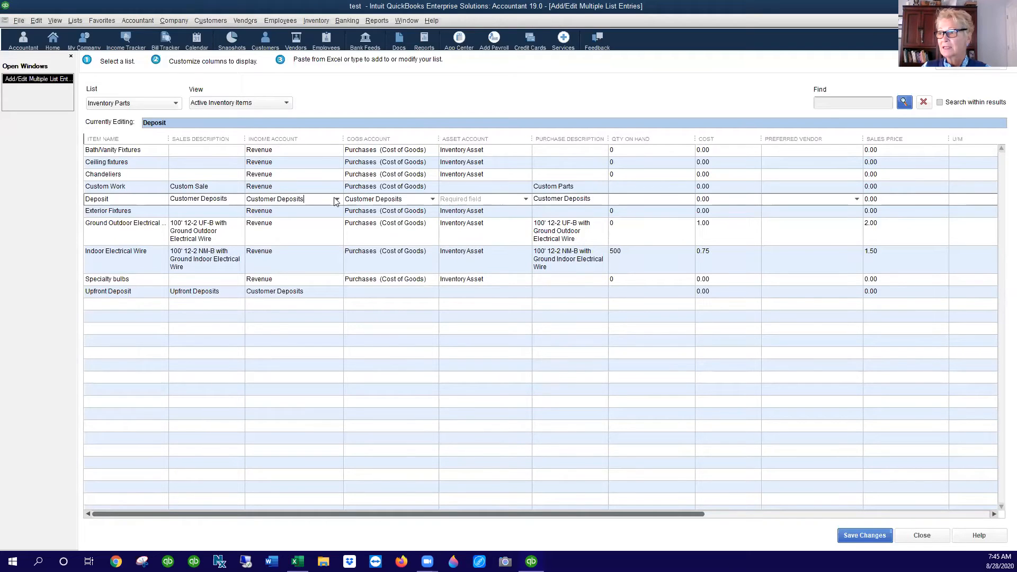
Check the Deposit item's COGS and asset account fields, save the inventory part entries and dismiss the warning.
click(432, 199)
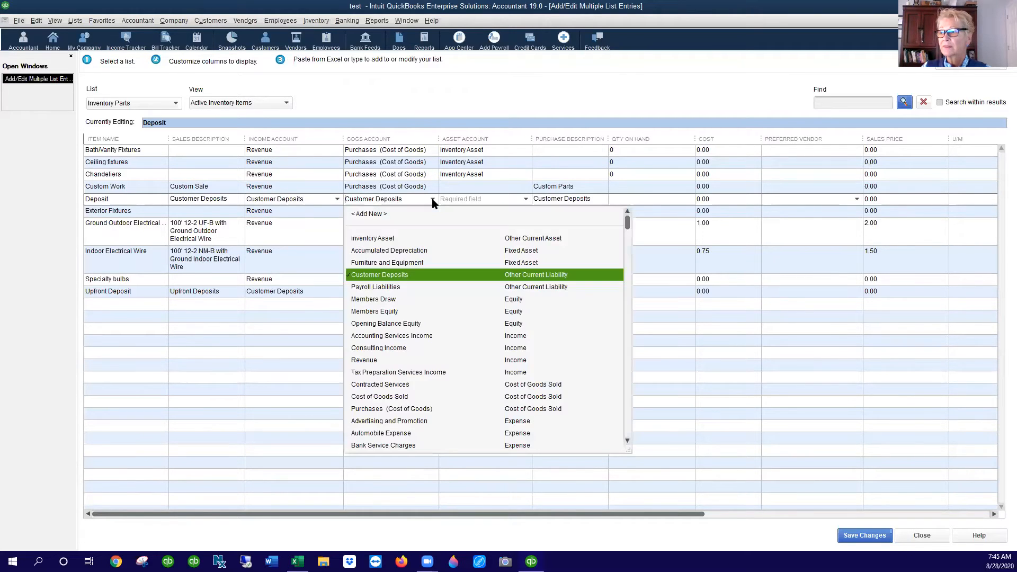
click(432, 199)
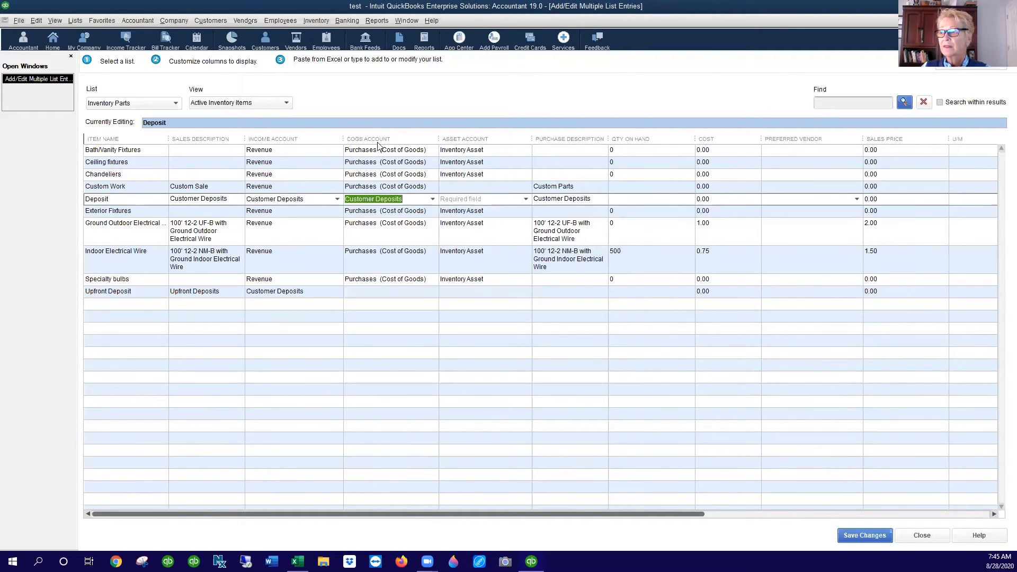
click(471, 200)
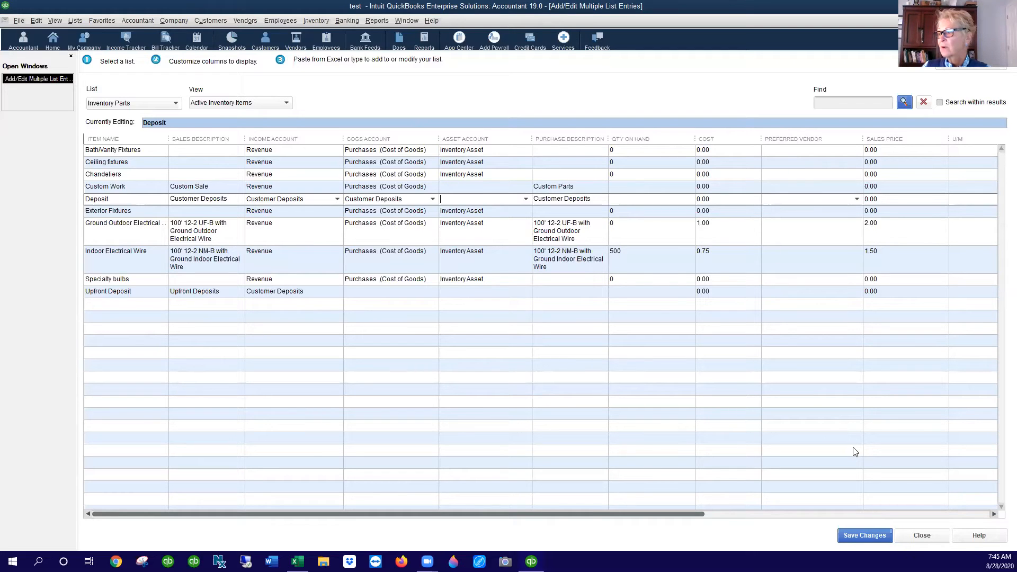
click(869, 536)
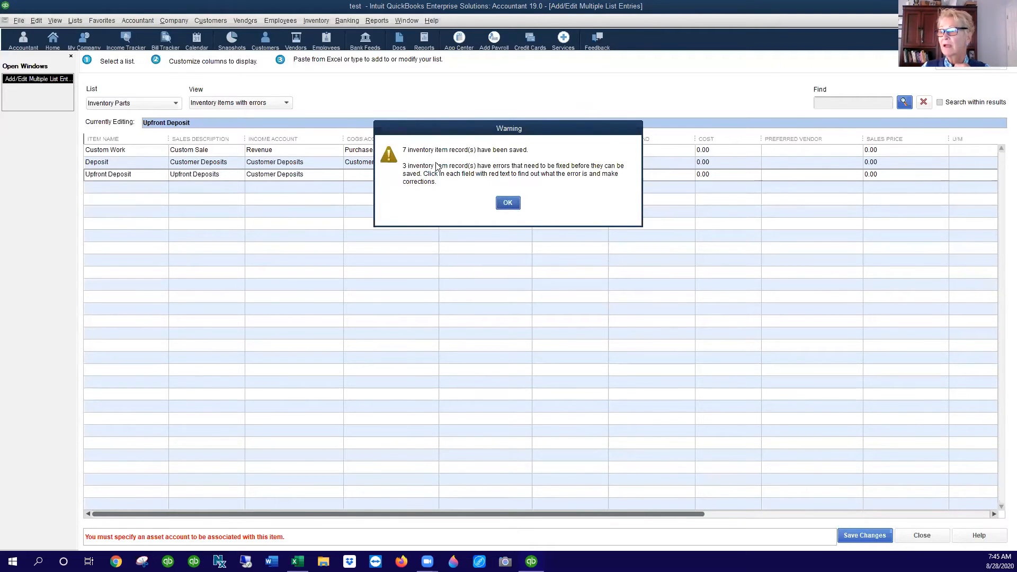
click(507, 203)
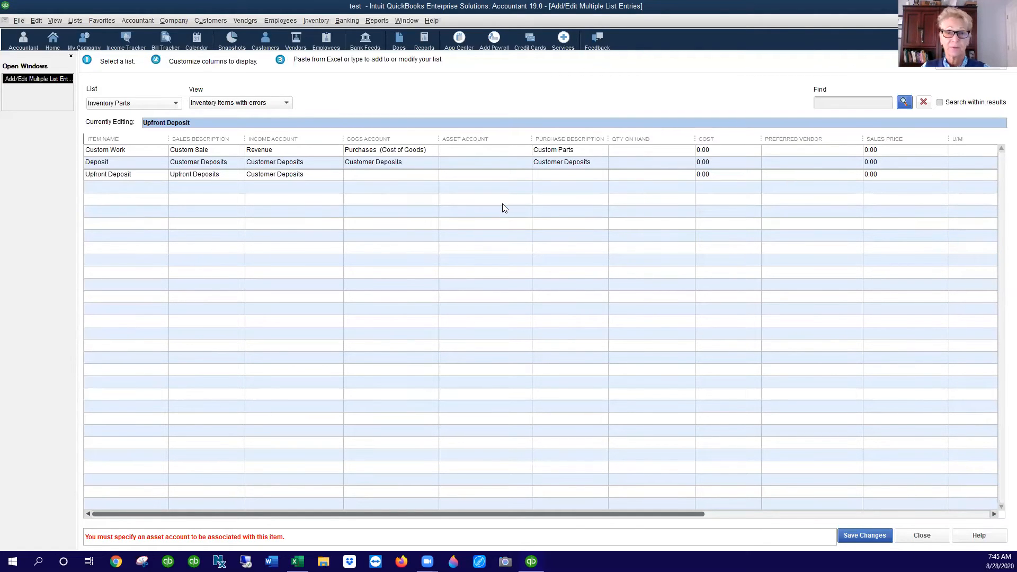
Close the Add/Edit Multiple List Entries window without saving the remaining inventory parts with errors.
click(286, 103)
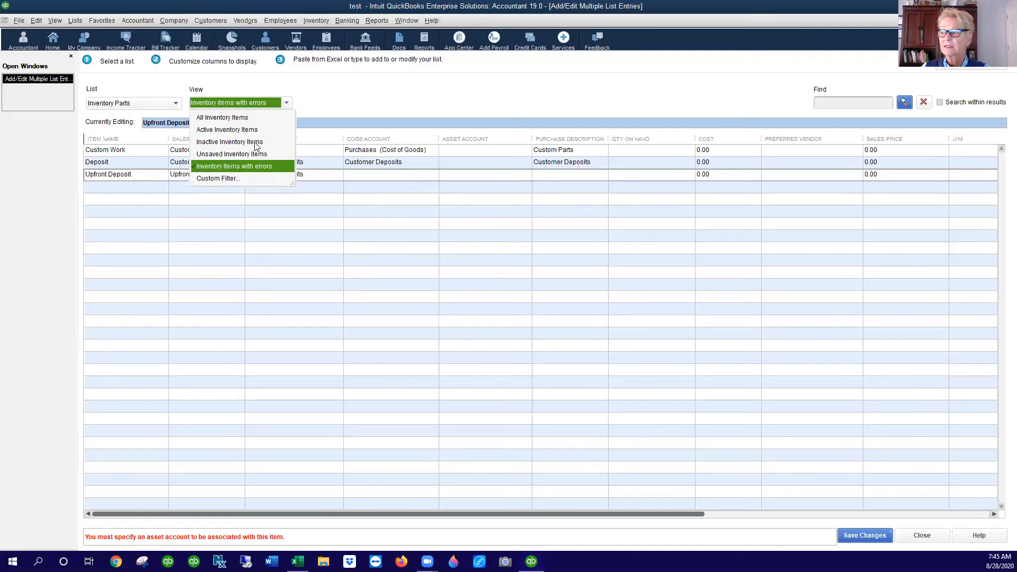
click(921, 535)
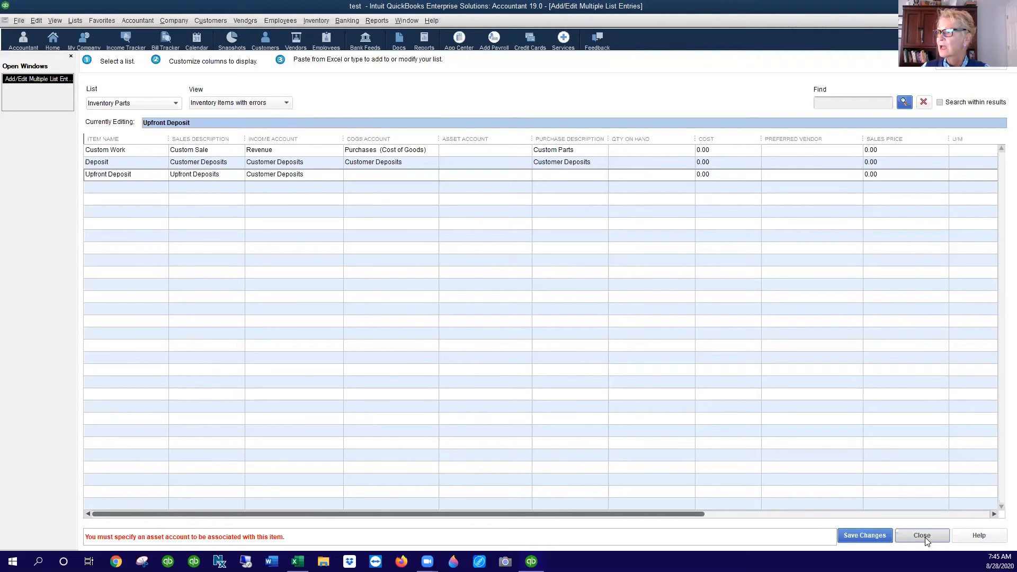
click(464, 171)
click(504, 203)
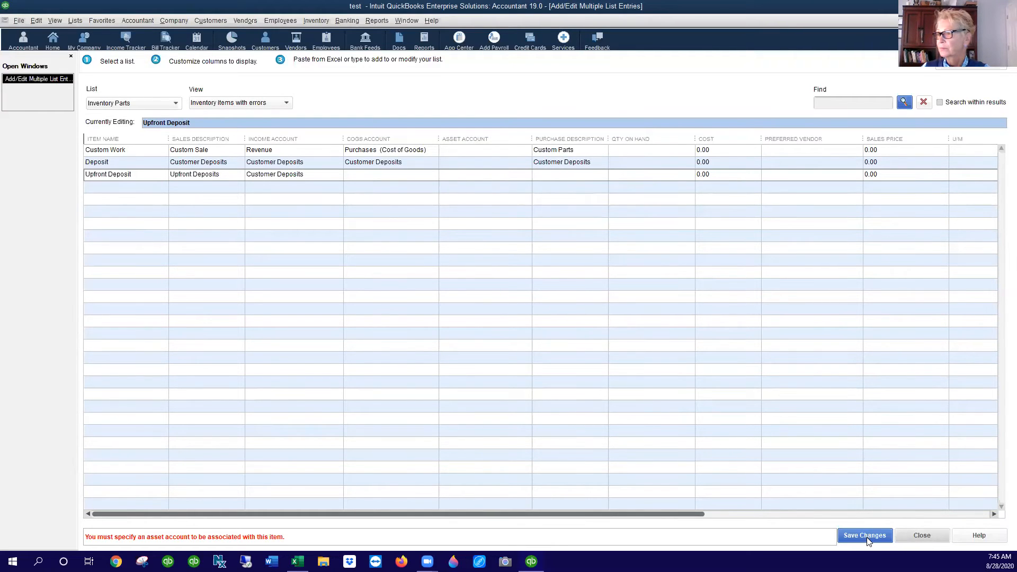
click(933, 536)
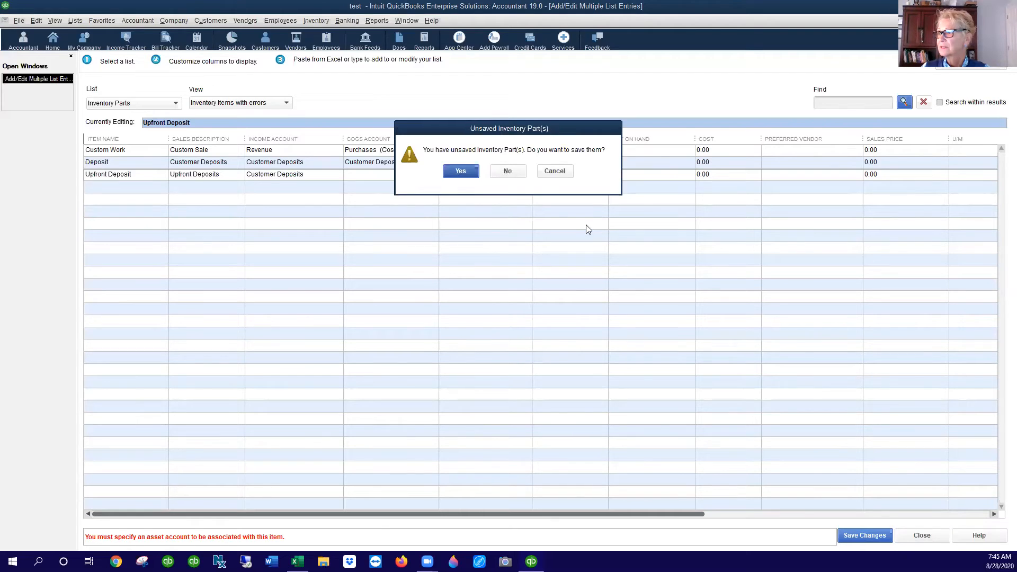
click(507, 171)
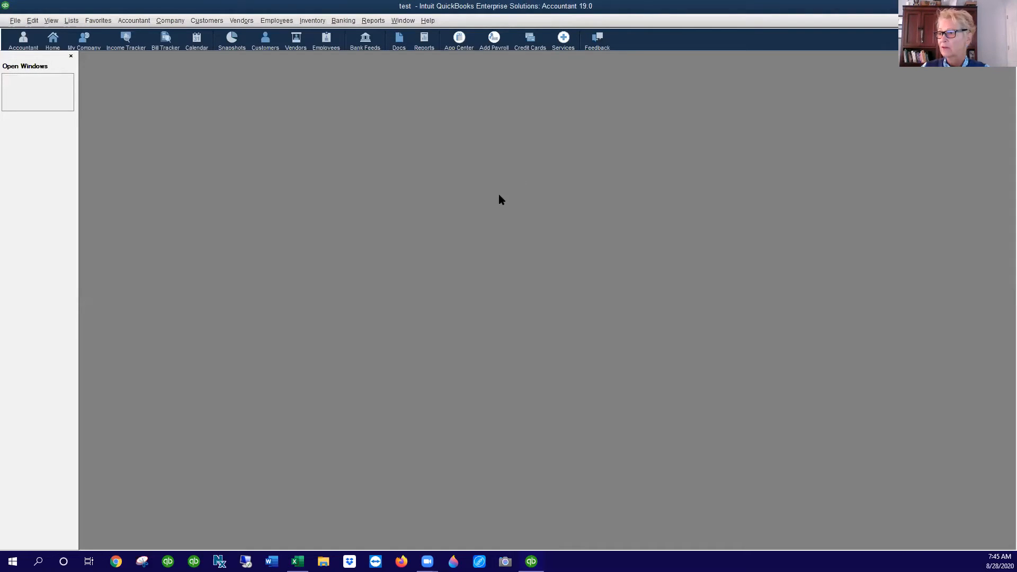
Open the Item List, maximize it and widen the Name column to show the full item names.
click(72, 20)
click(82, 46)
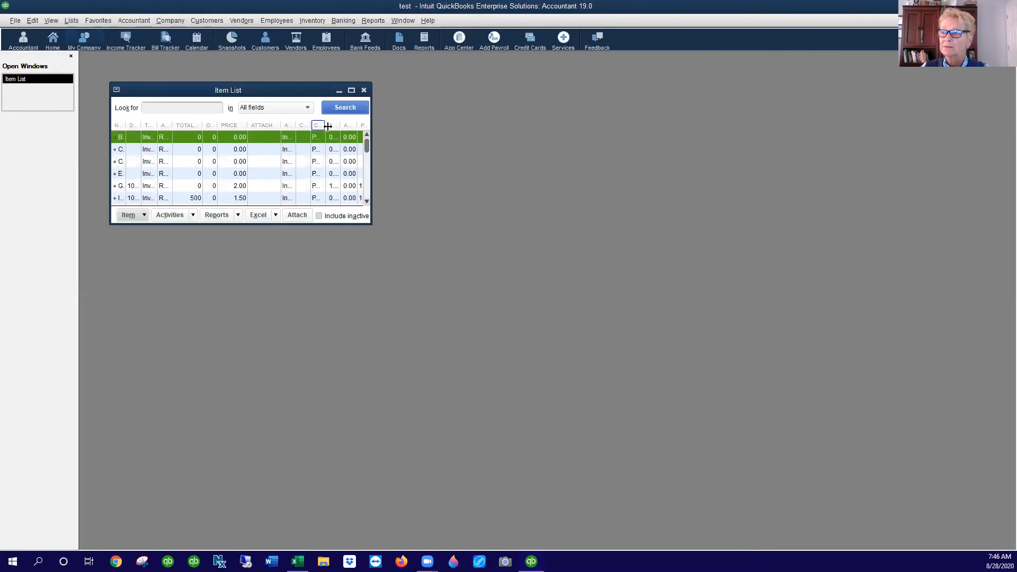
click(351, 91)
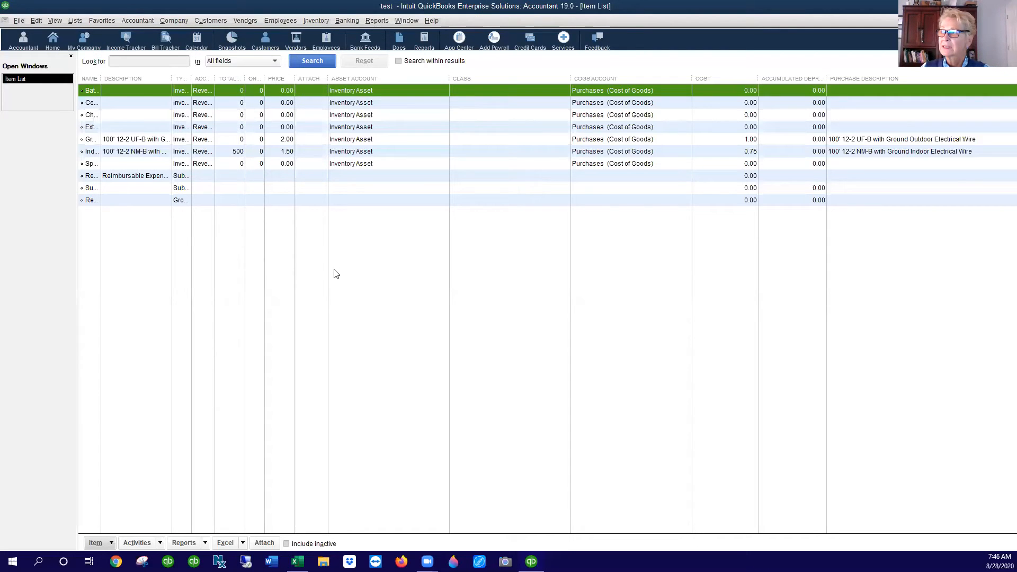
drag(101, 79, 256, 115)
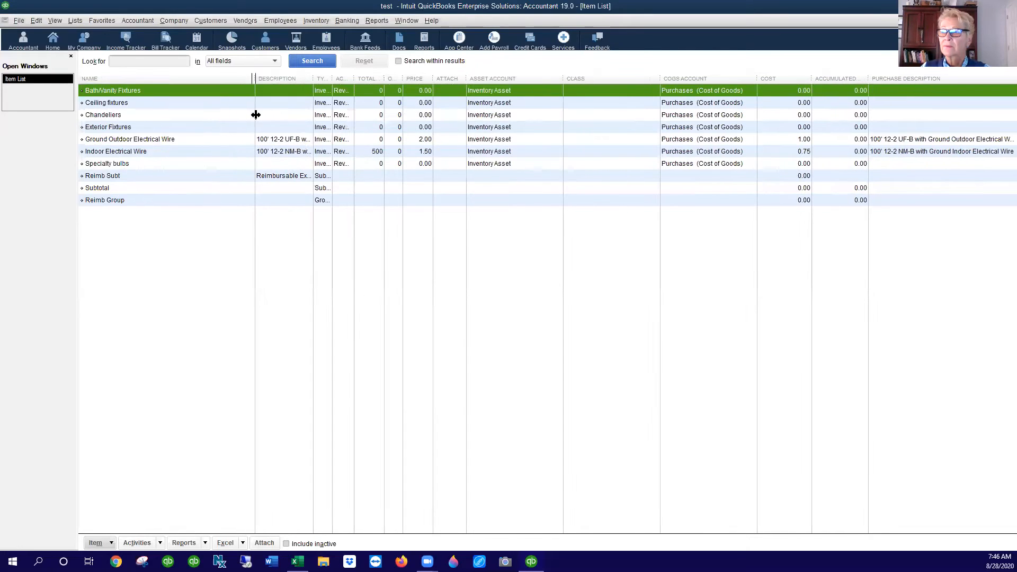
Review the Exterior Fixtures item's record and close it without changes.
double_click(149, 128)
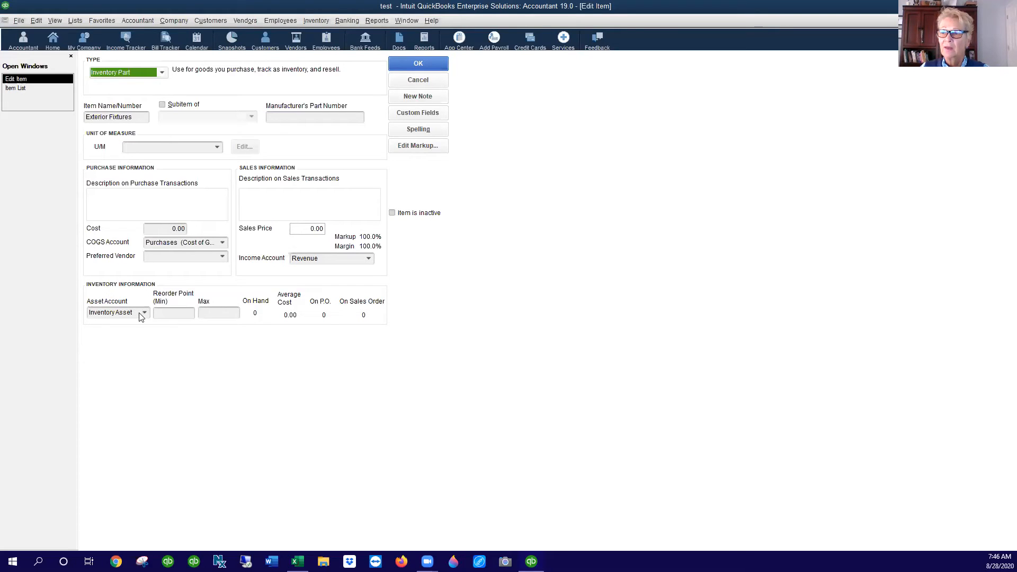
click(427, 78)
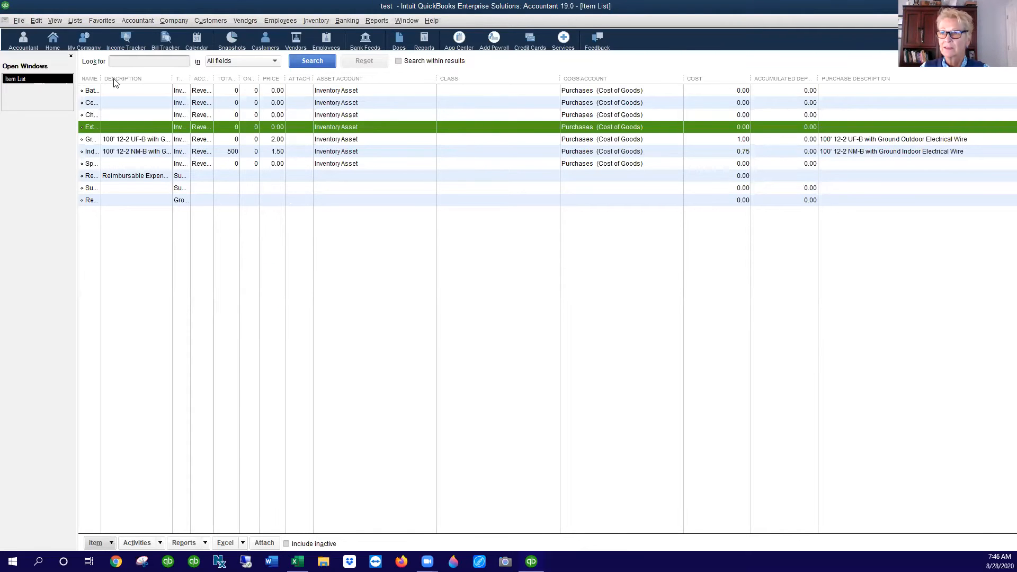
Reopen Add/Edit Multiple List Entries and display the Inventory Parts list.
click(75, 20)
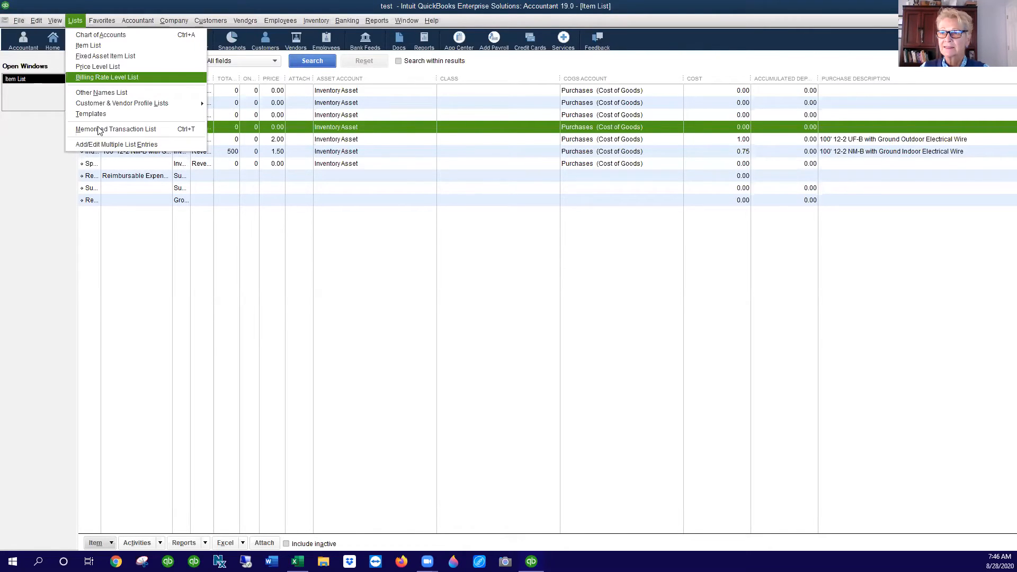
click(99, 146)
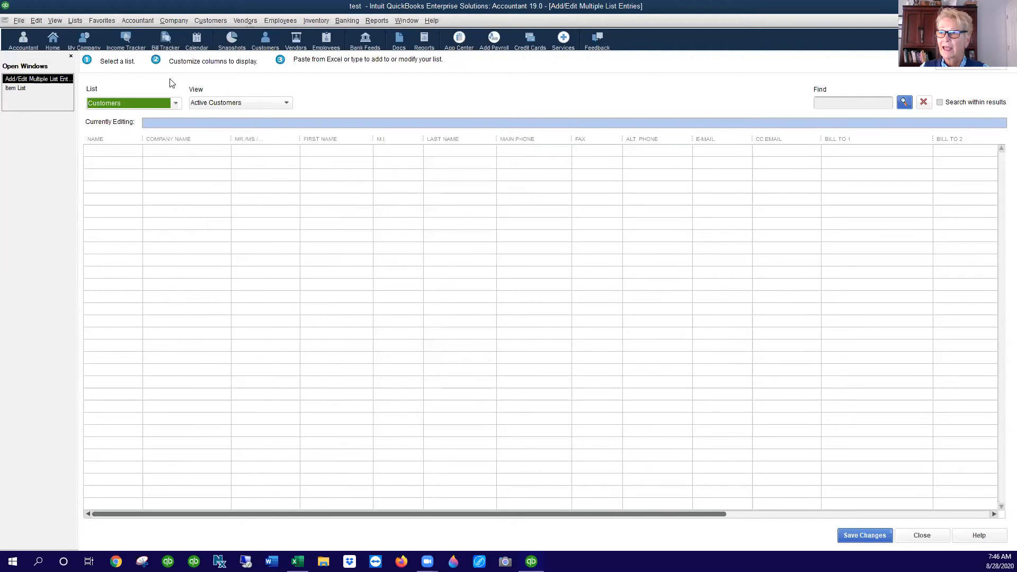
click(179, 104)
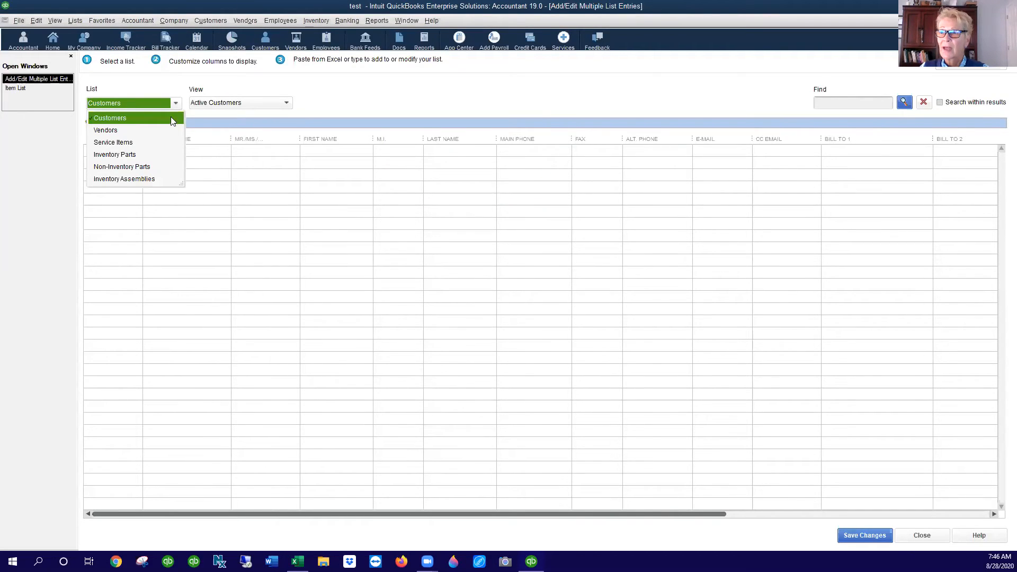
click(139, 155)
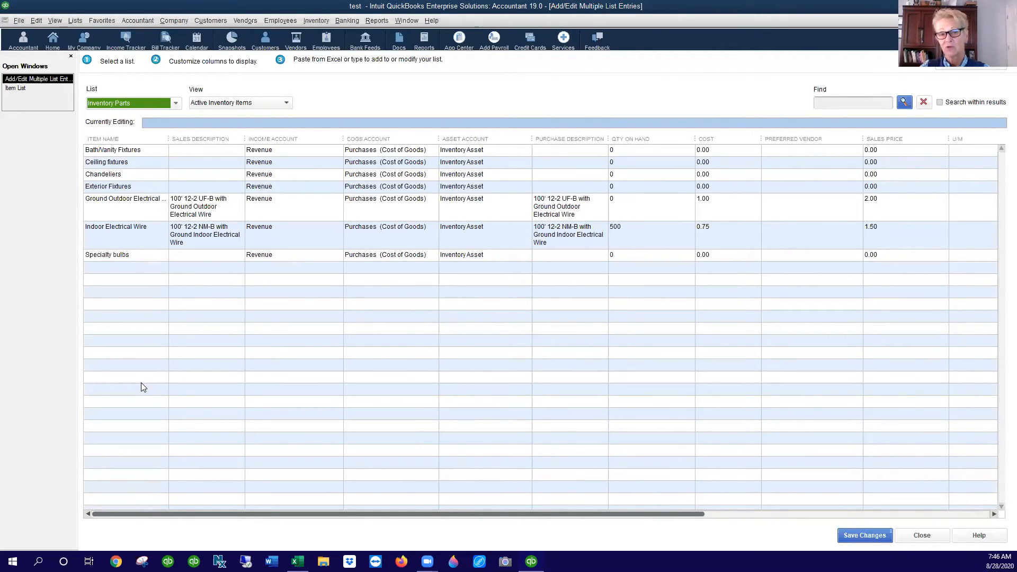
Set Indoor Electrical Wire's income account to Consulting Income and its COGS account to Contracted Services, and save the changes.
click(175, 104)
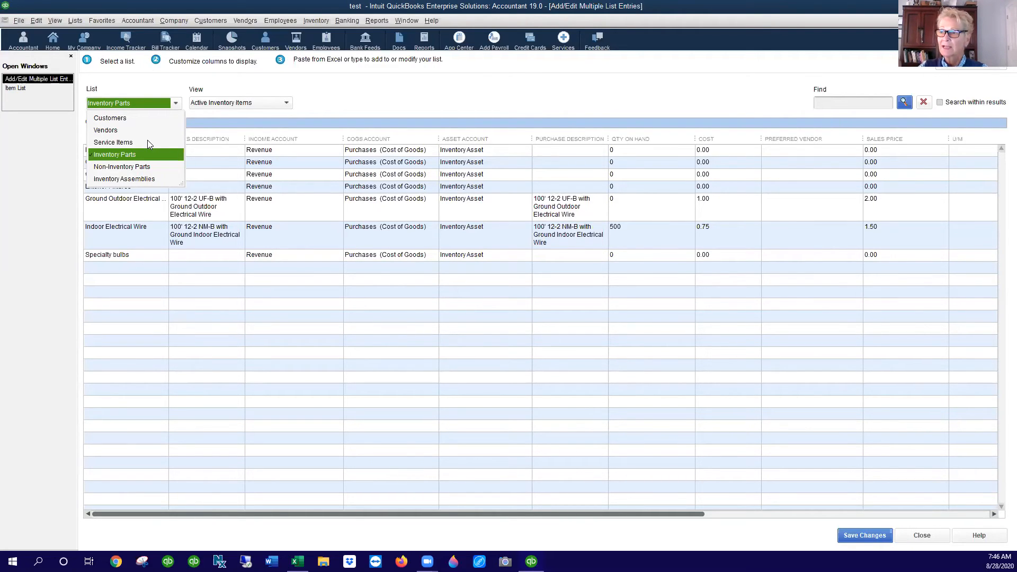
click(328, 231)
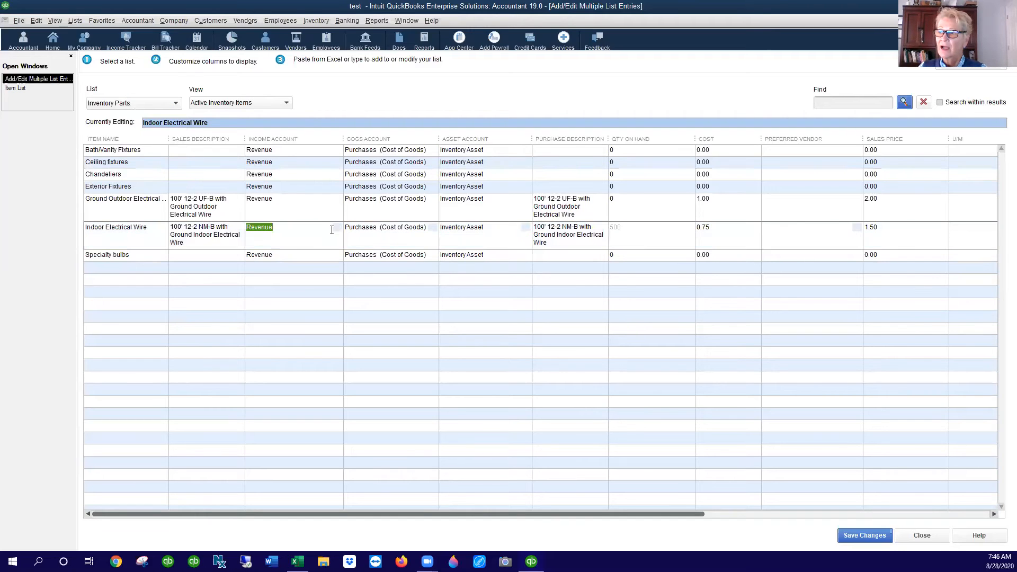
click(337, 228)
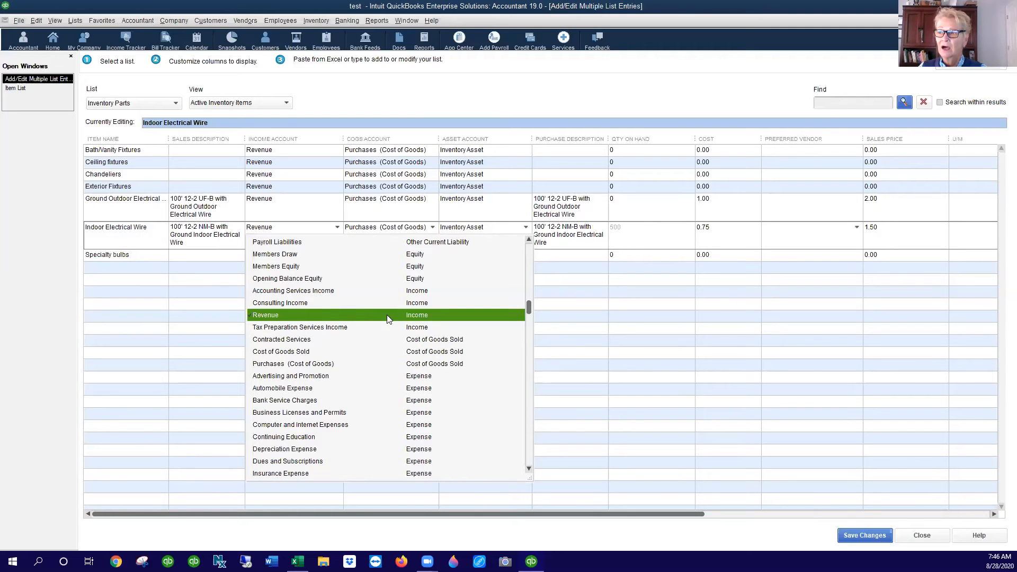
click(319, 303)
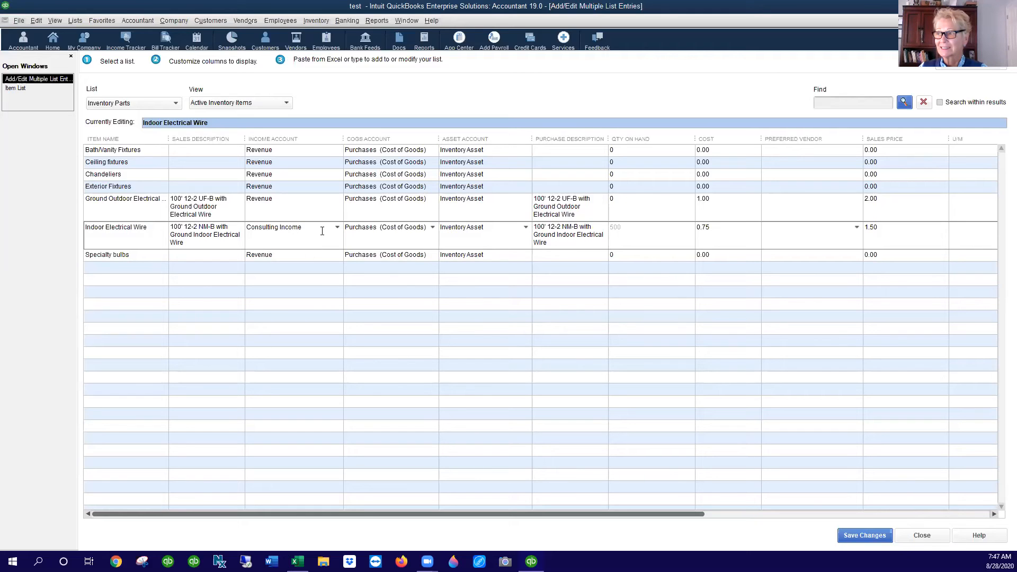
click(432, 228)
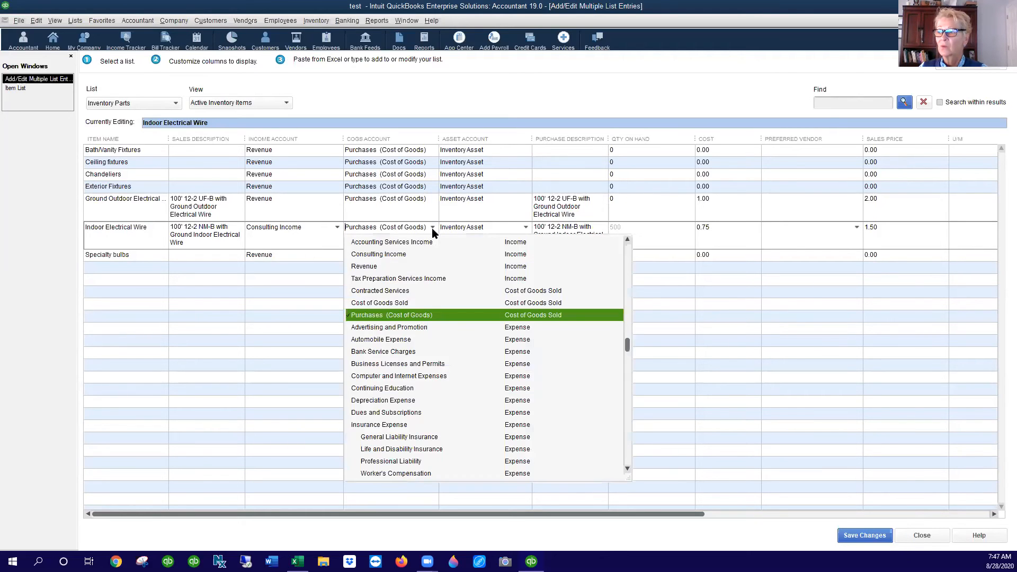
click(394, 291)
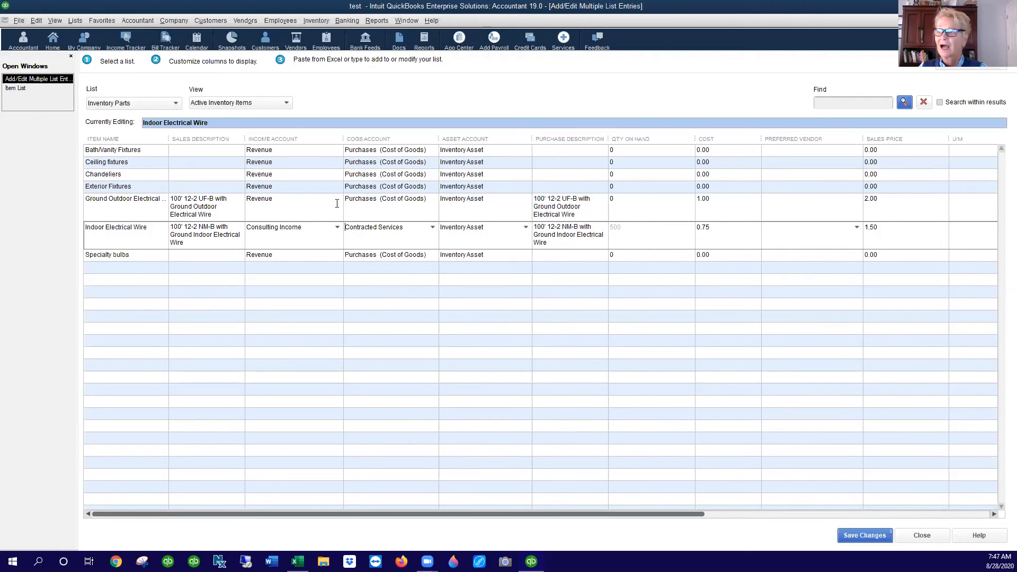
click(873, 536)
click(505, 173)
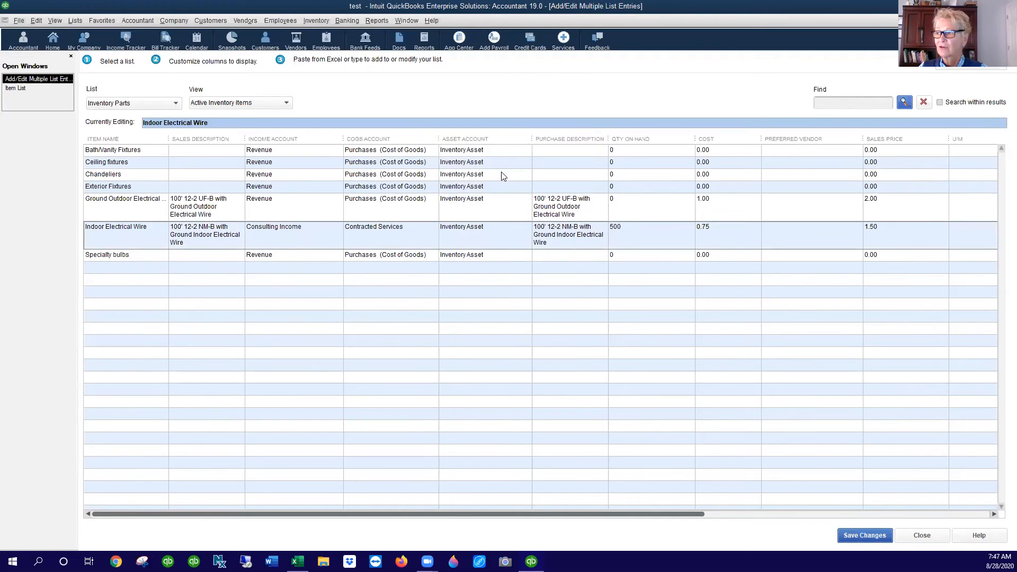
Review the Indoor Electrical Wire record from the Item List and close it without changes.
click(23, 90)
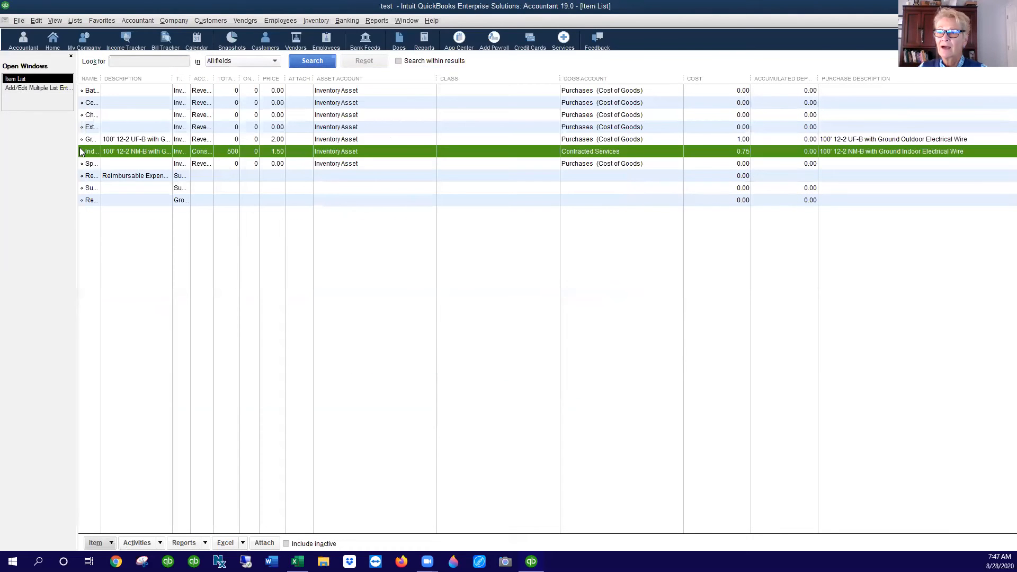
double_click(102, 153)
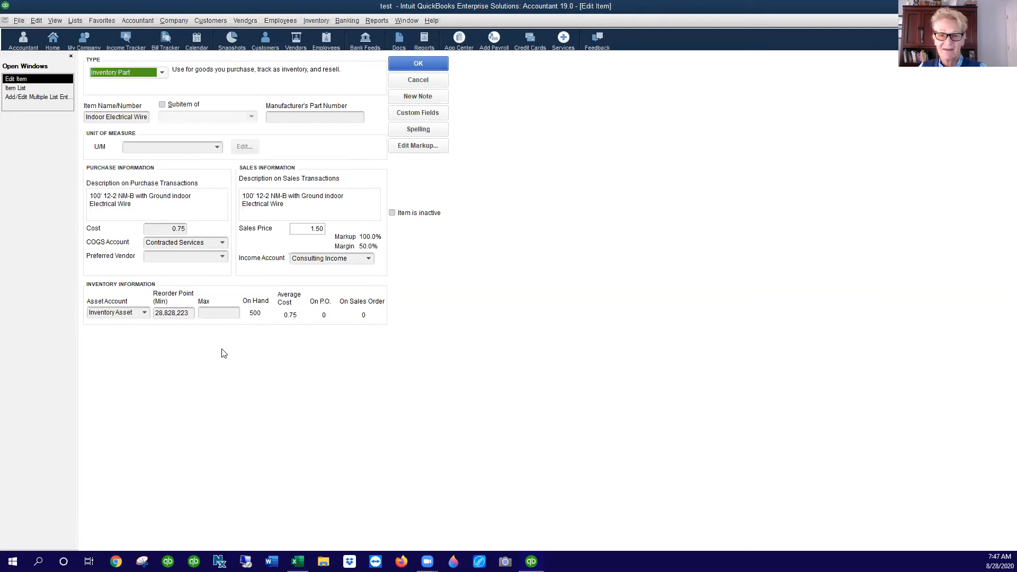
click(31, 20)
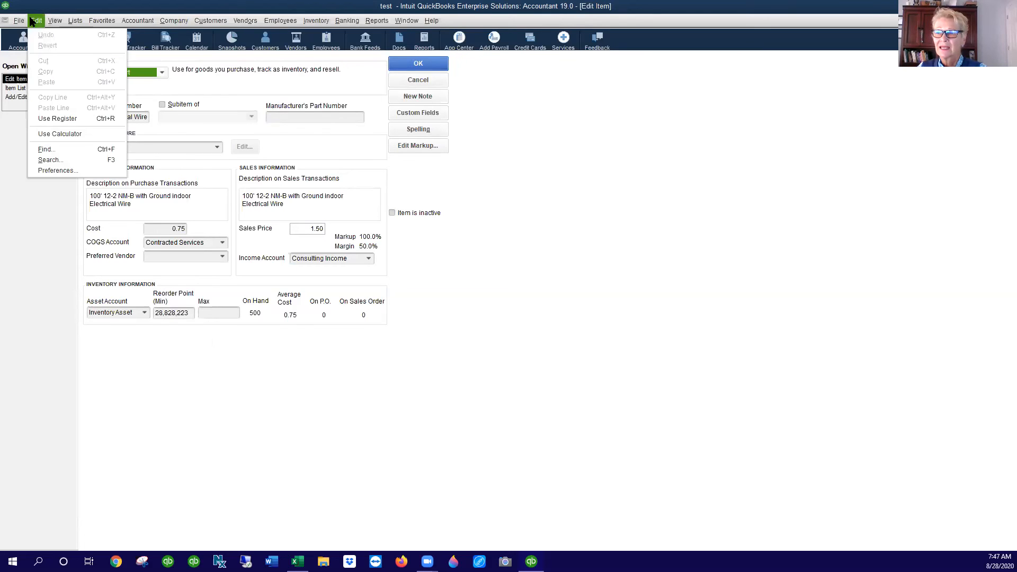
click(164, 381)
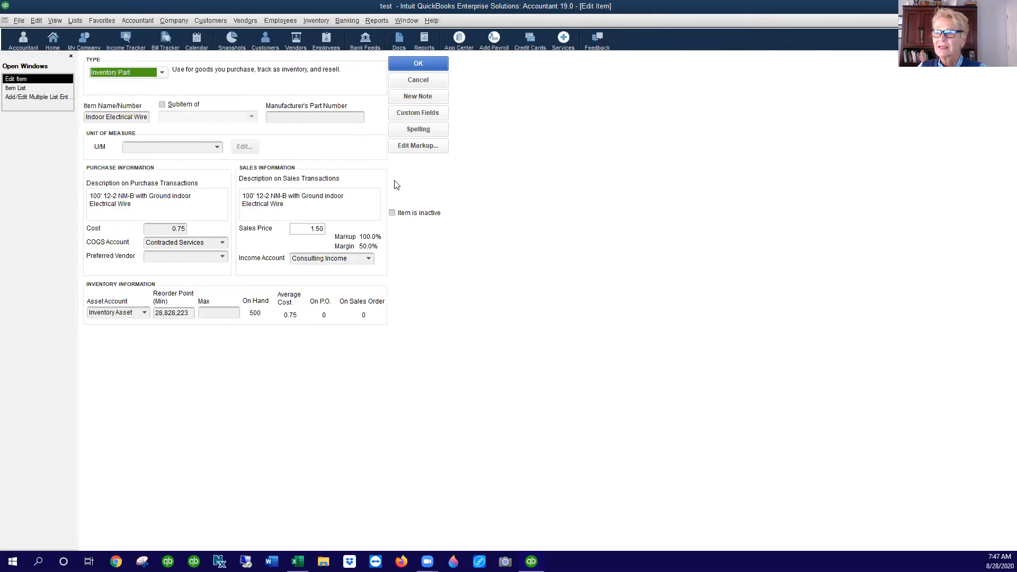
click(429, 83)
Try to delete the Indoor Electrical Wire item or make it inactive instead, and cancel the attempt.
right_click(174, 155)
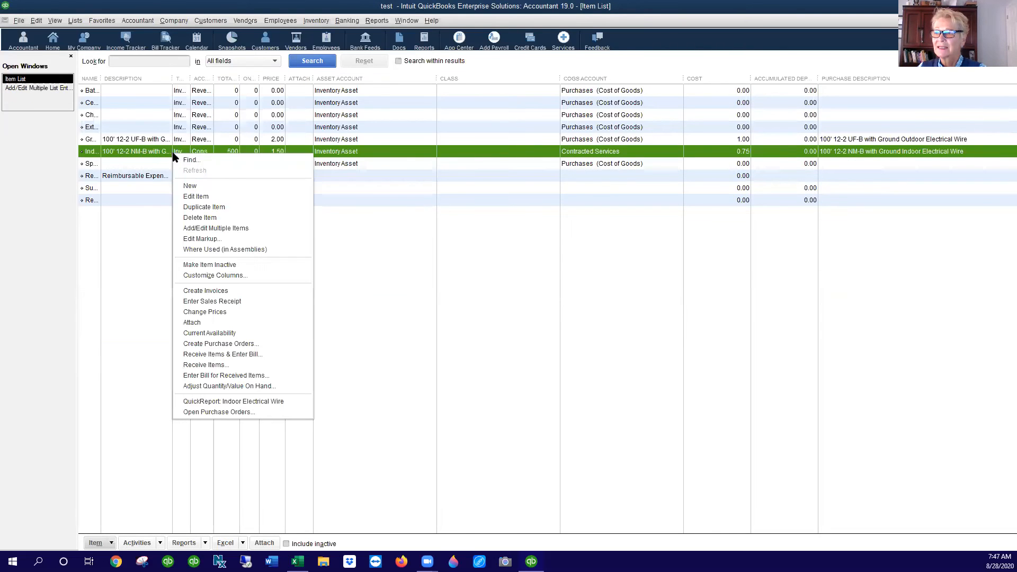
click(214, 220)
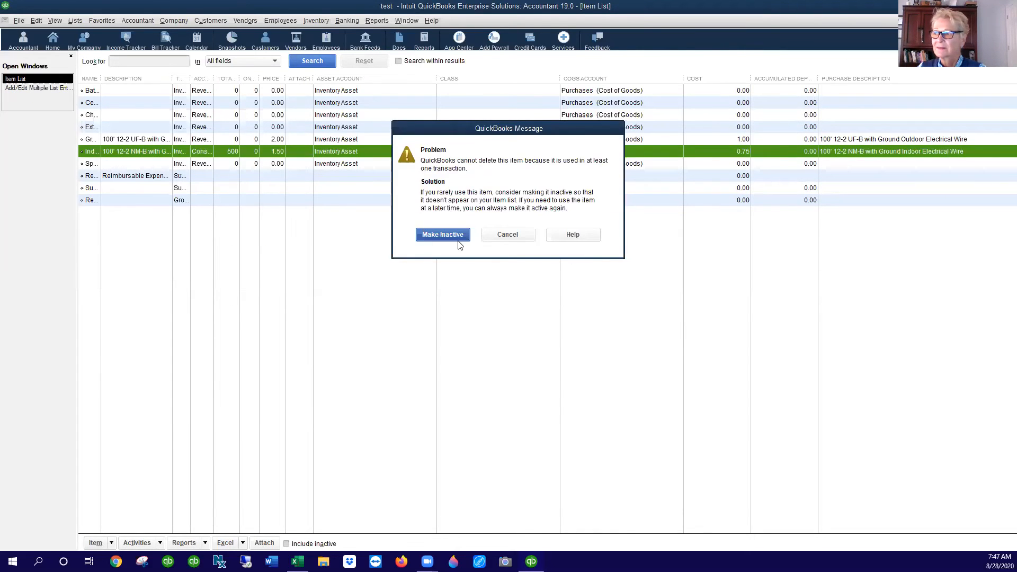
click(459, 238)
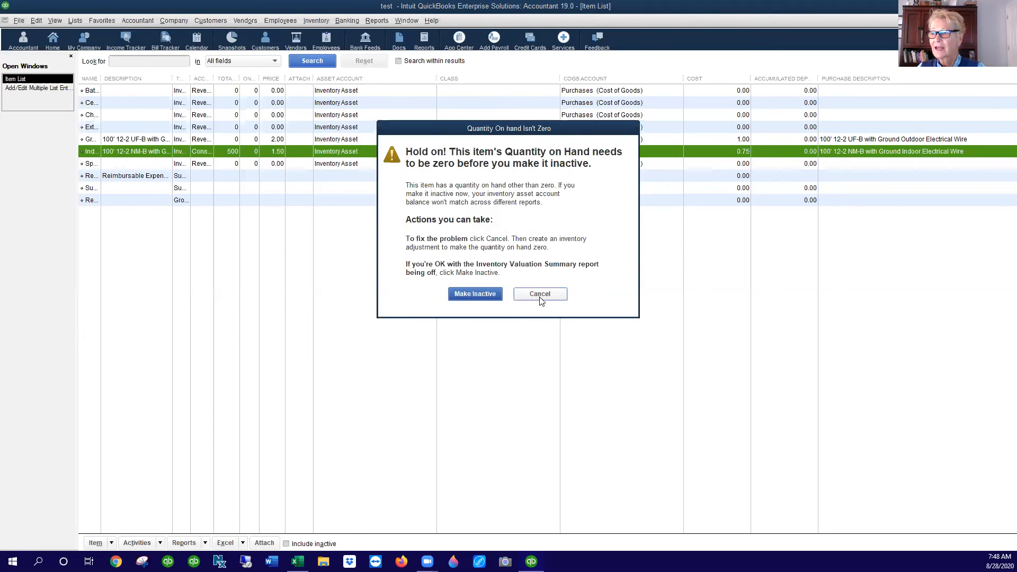
click(521, 296)
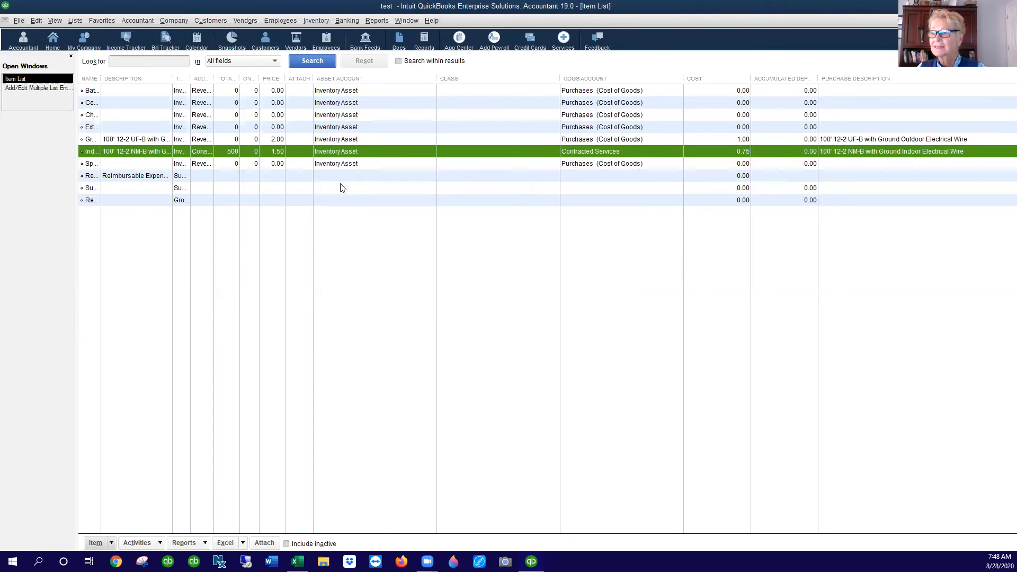
Delete the item described as 100' 12-2 UF-B with Ground Outdoor Electrical Wire from the Item List.
right_click(224, 140)
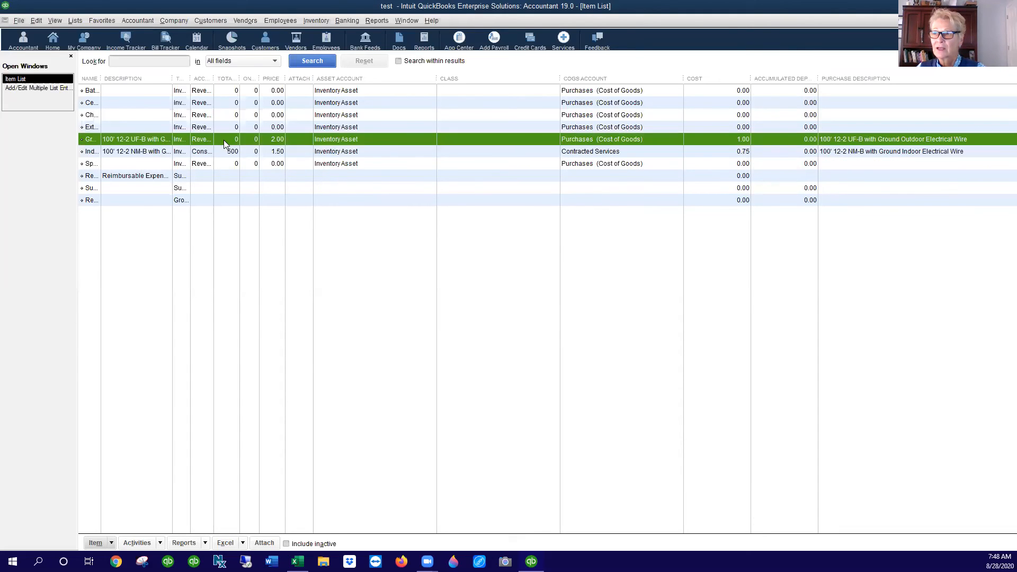
click(248, 203)
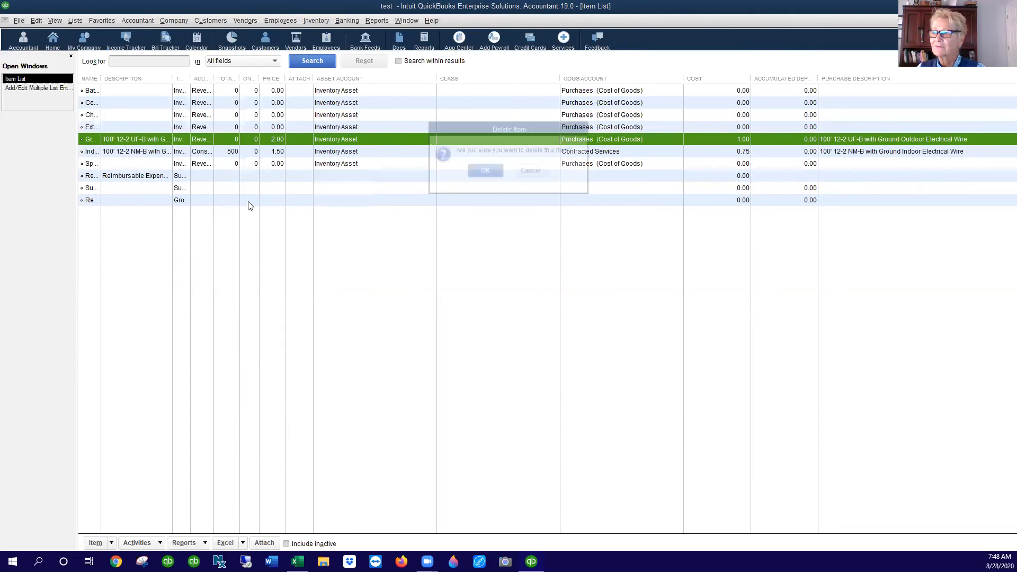
click(484, 171)
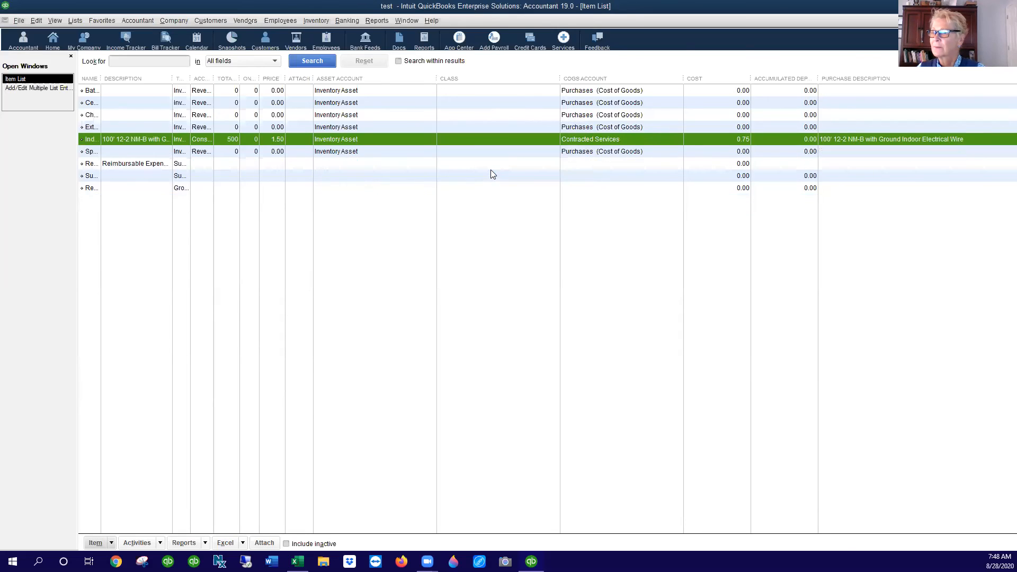